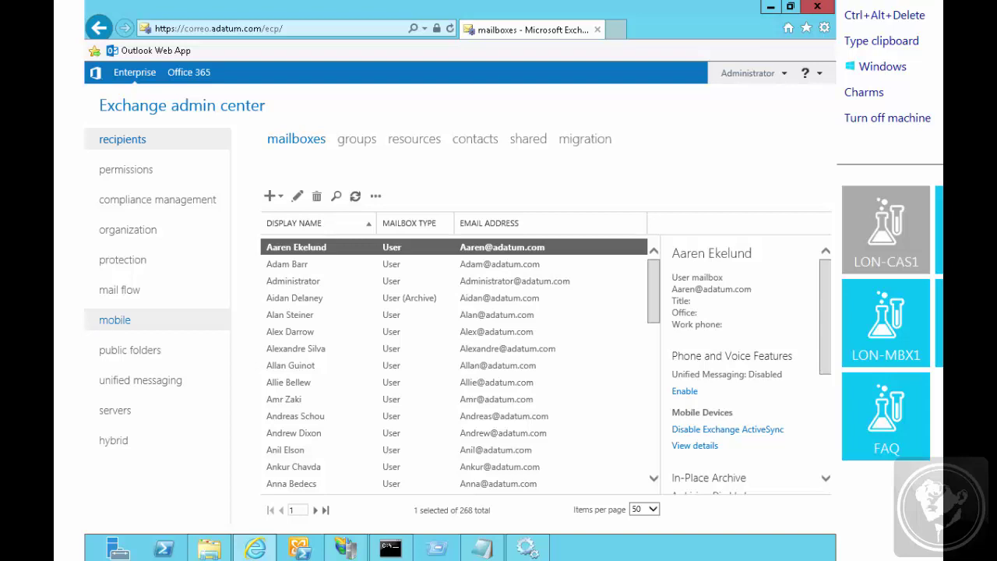
Switch to the LON-MBX1 machine and load correo.adatum.com in Internet Explorer
left_click(892, 341)
left_click(257, 548)
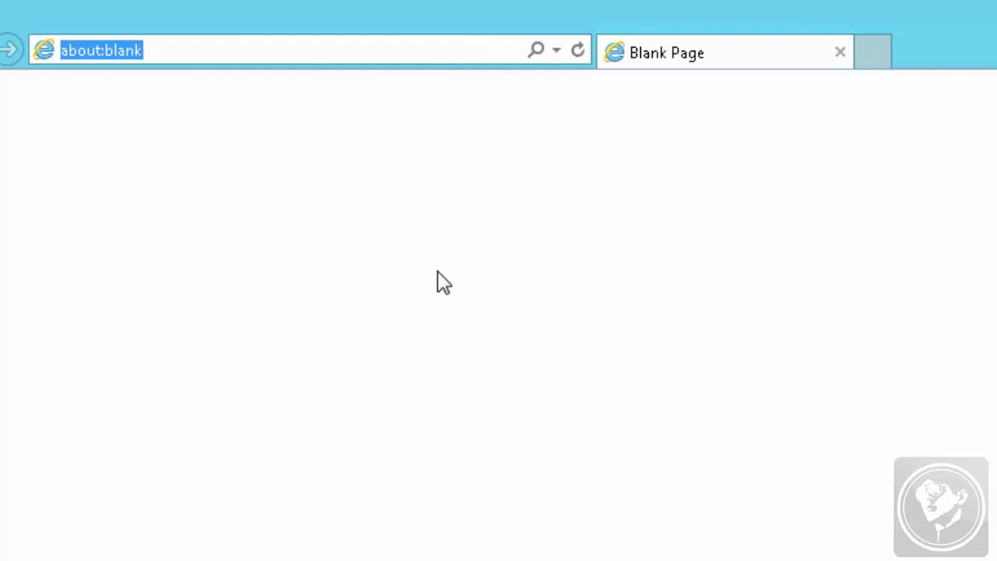
type("correo.")
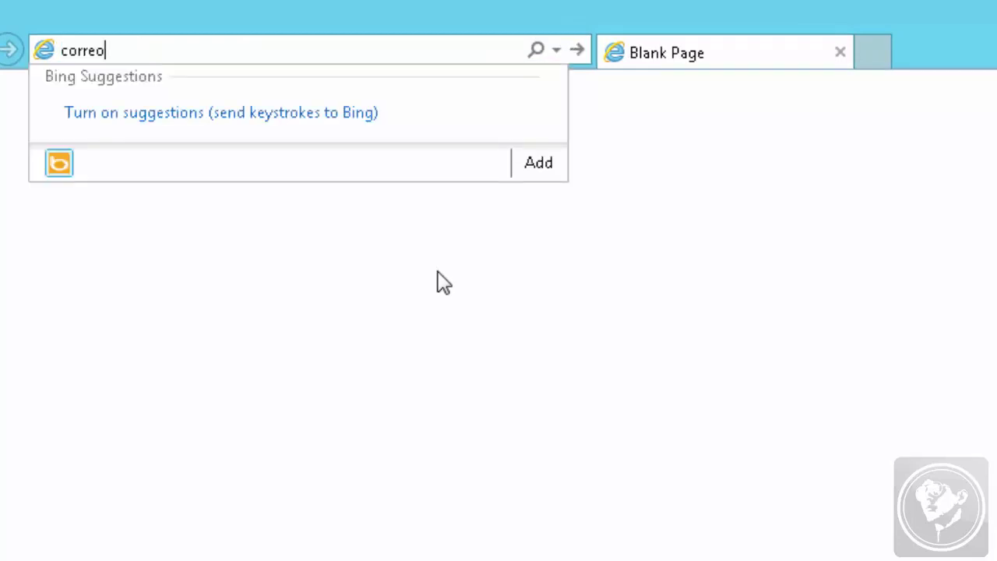
type("adatum.com")
key("Return")
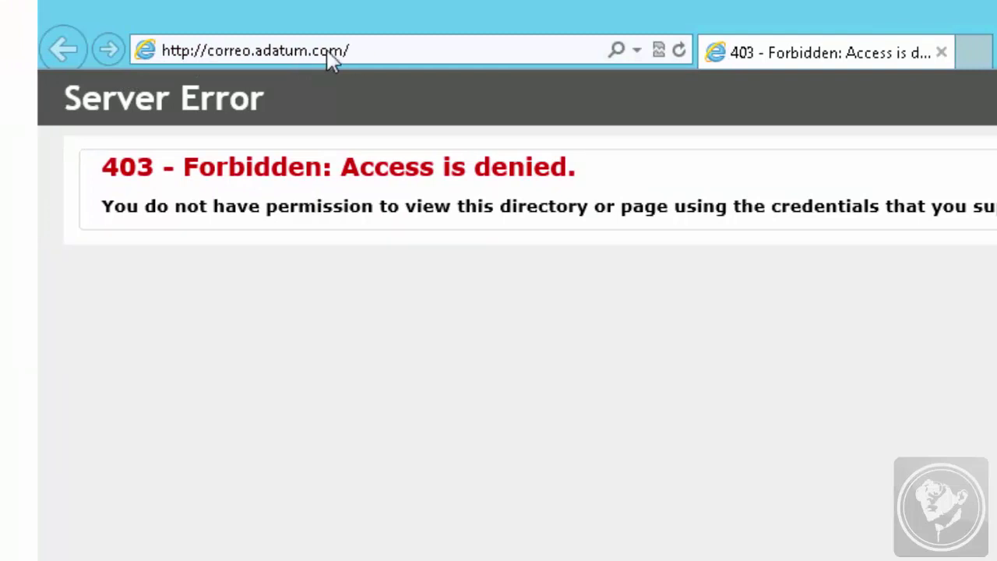
left_click(373, 62)
left_click(372, 62)
type("owa")
key("Return")
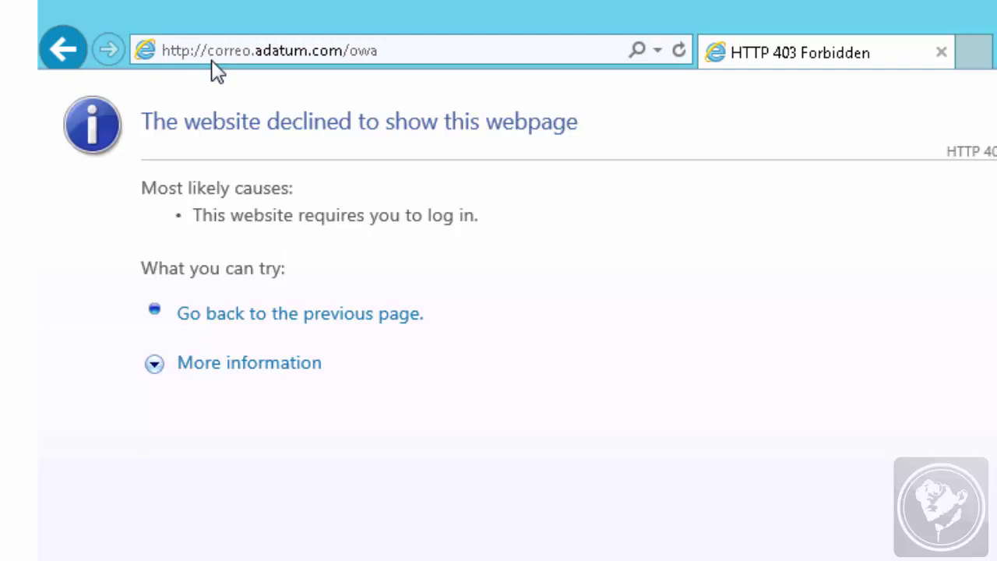
left_click(187, 56)
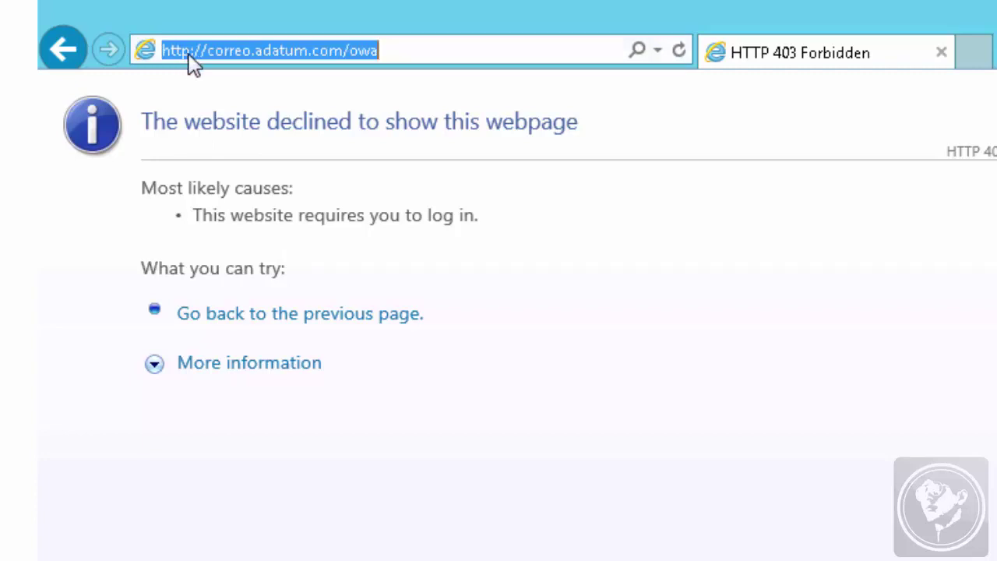
left_click(189, 54)
type("s")
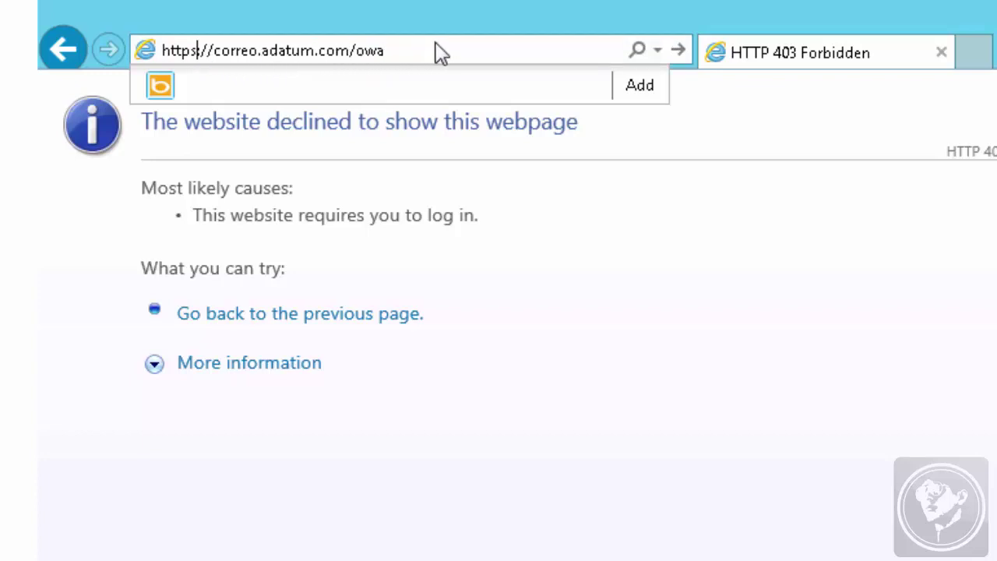
key("Return")
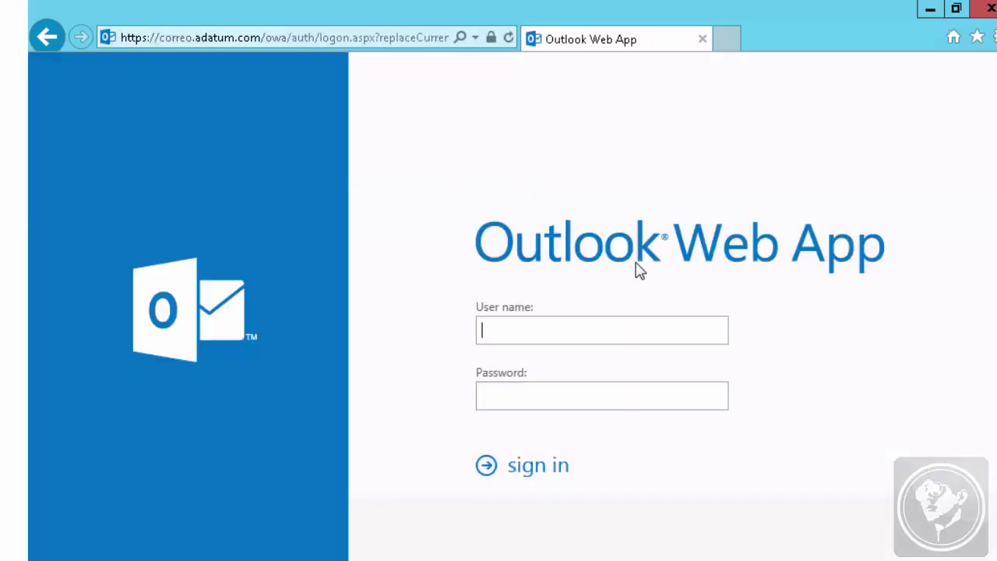
left_click(989, 9)
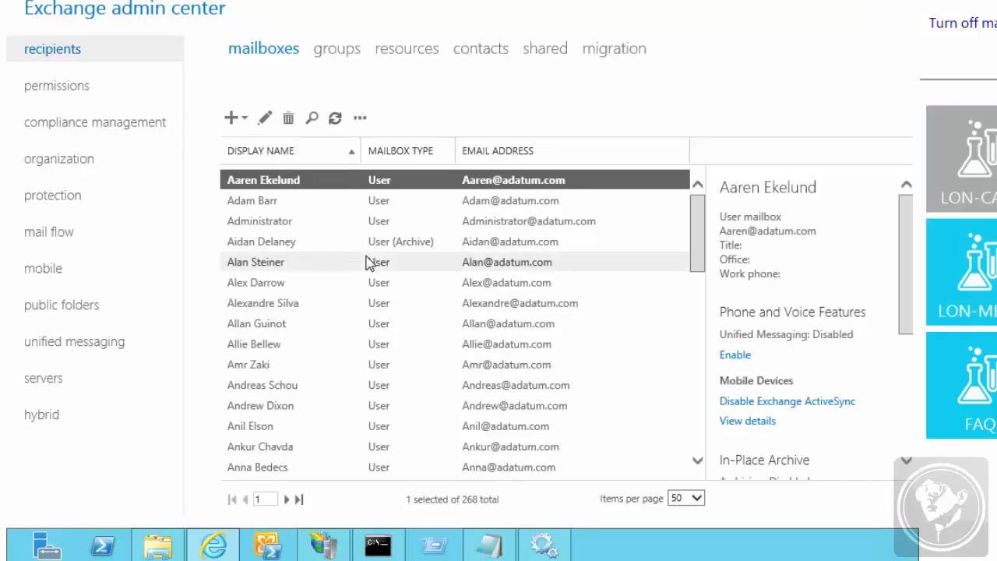
Show the certificates of server LON-CAS1.Adatum.com and check the correo.adatum.com certificate's subject alternative names
left_click(44, 379)
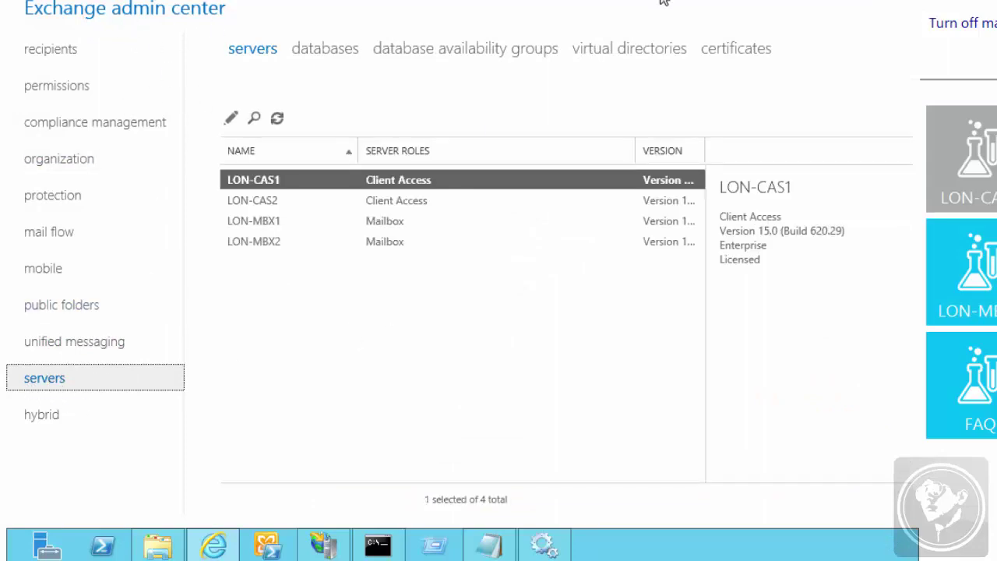
left_click(762, 49)
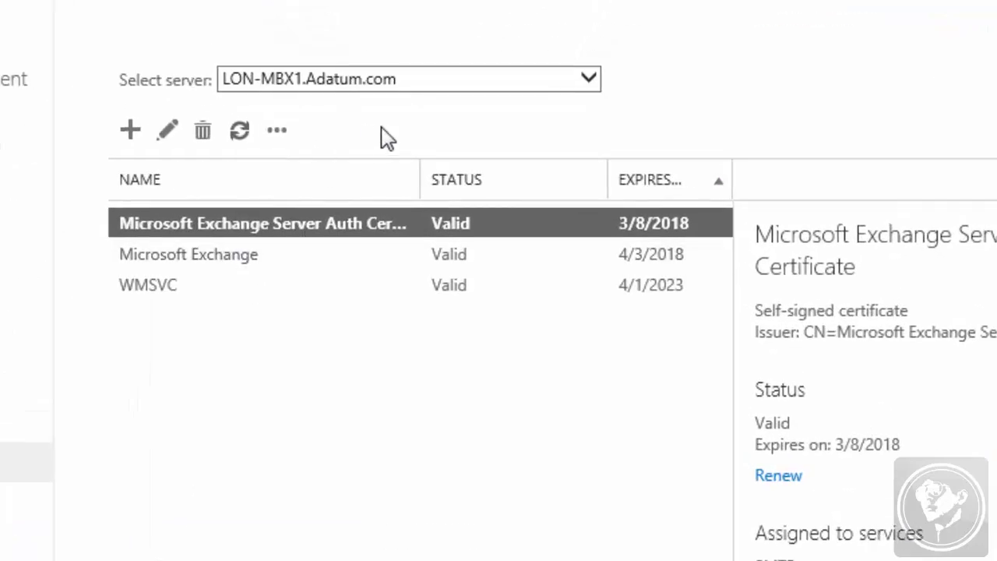
left_click(460, 85)
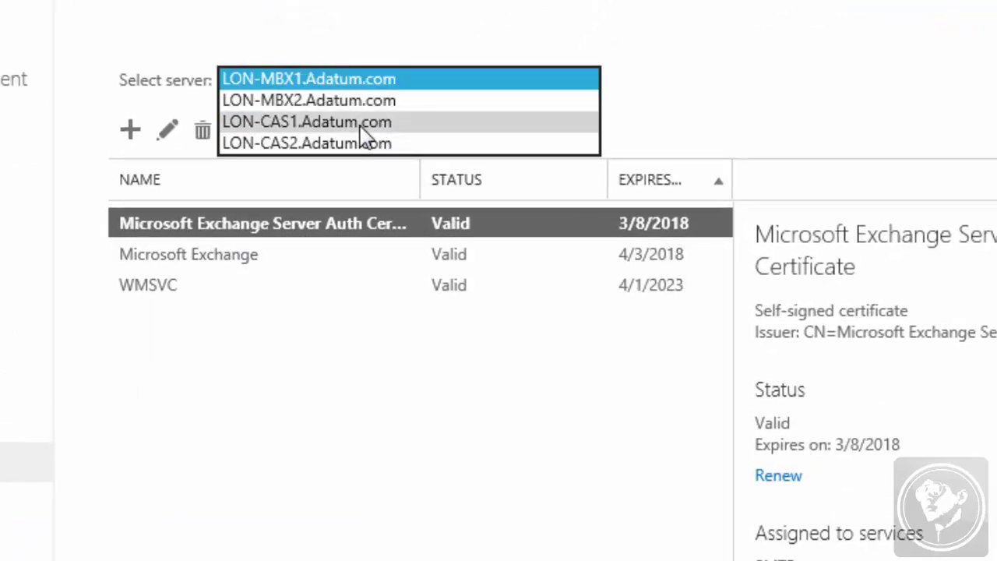
left_click(363, 124)
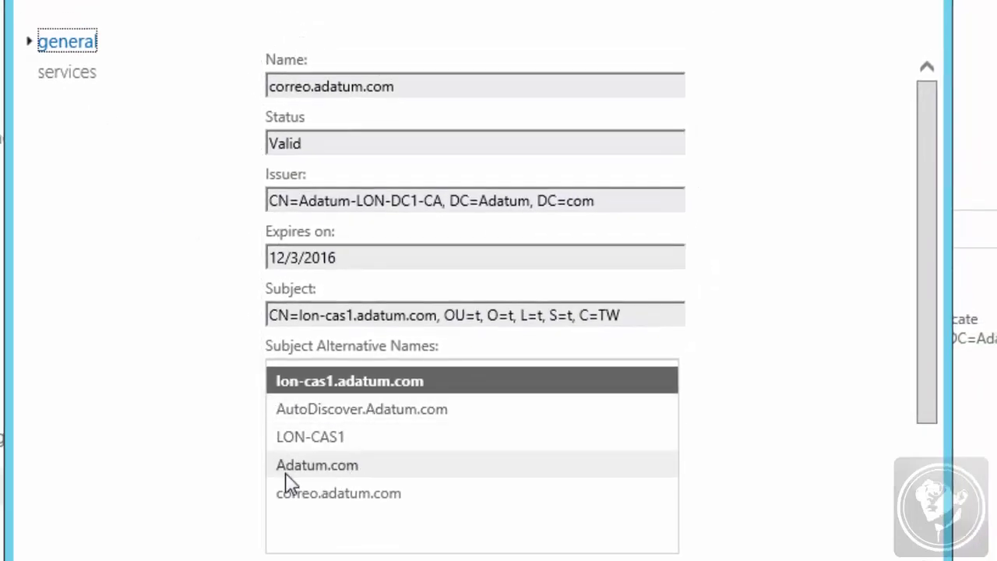
left_click(343, 494)
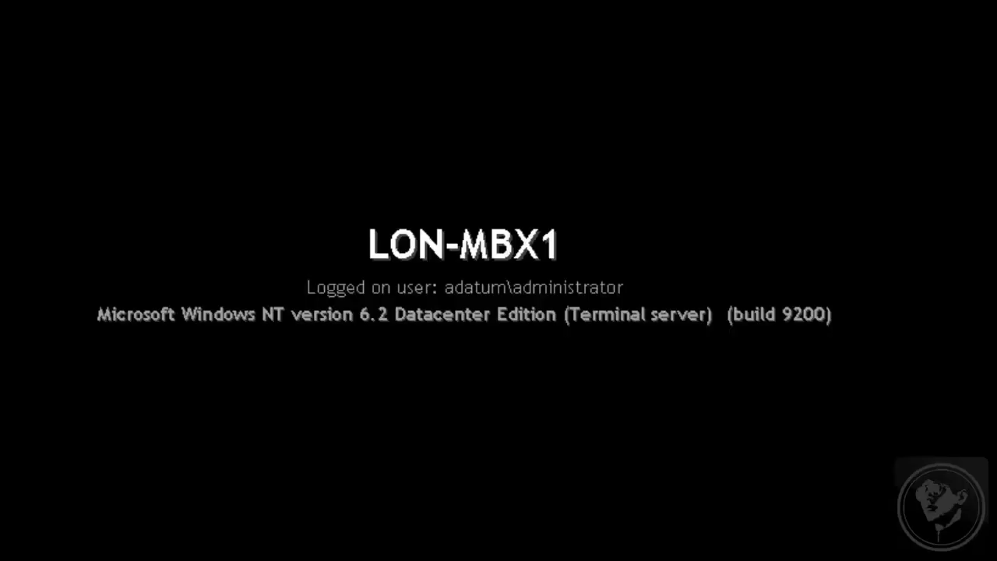
Open a Command Prompt on LON-MBX1 and ping correo.adatum.com
key("super")
type("cmd")
key("Return")
type("pi")
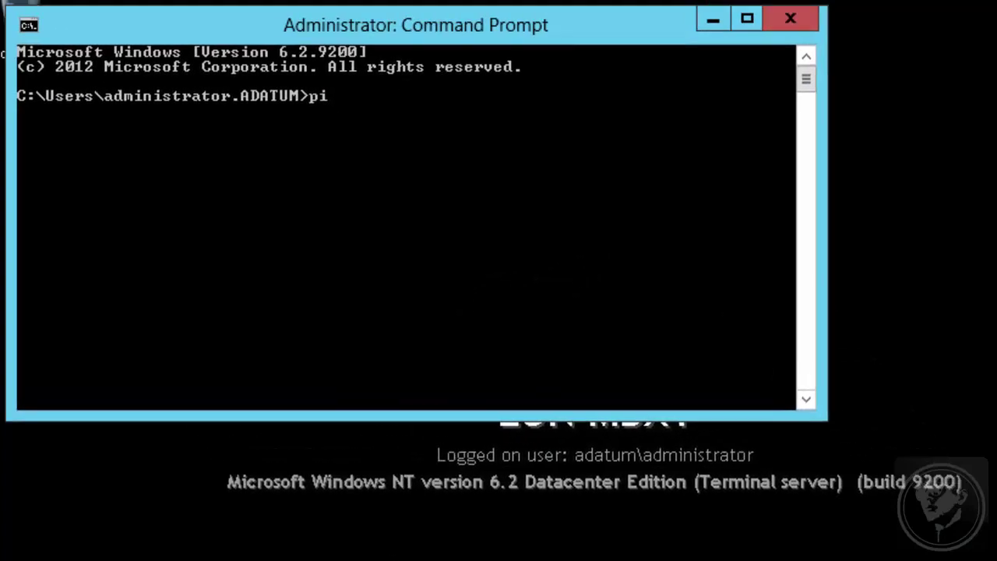
type("ng ")
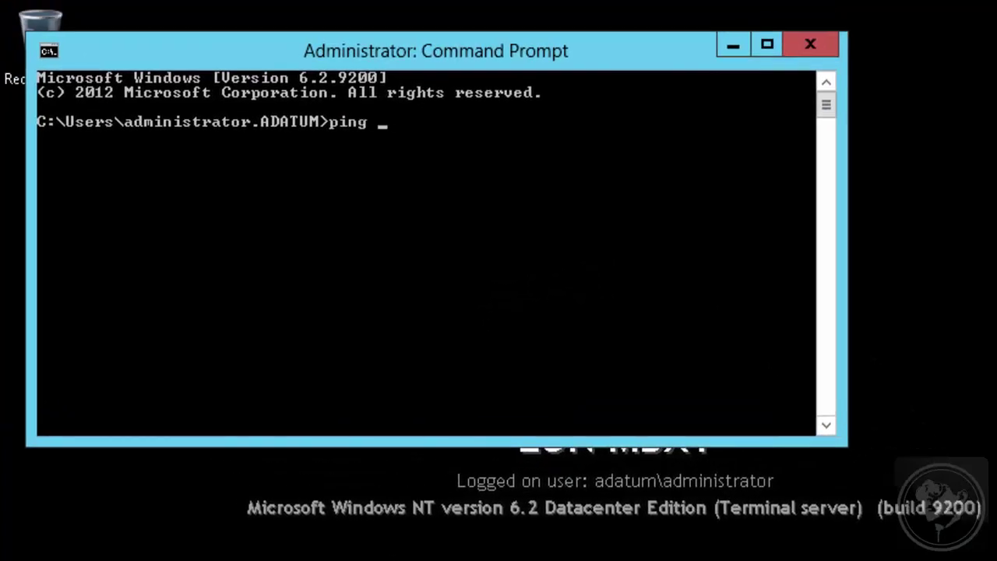
type("corre.a")
key("BackSpace")
key("BackSpace")
type("o.adatum.c")
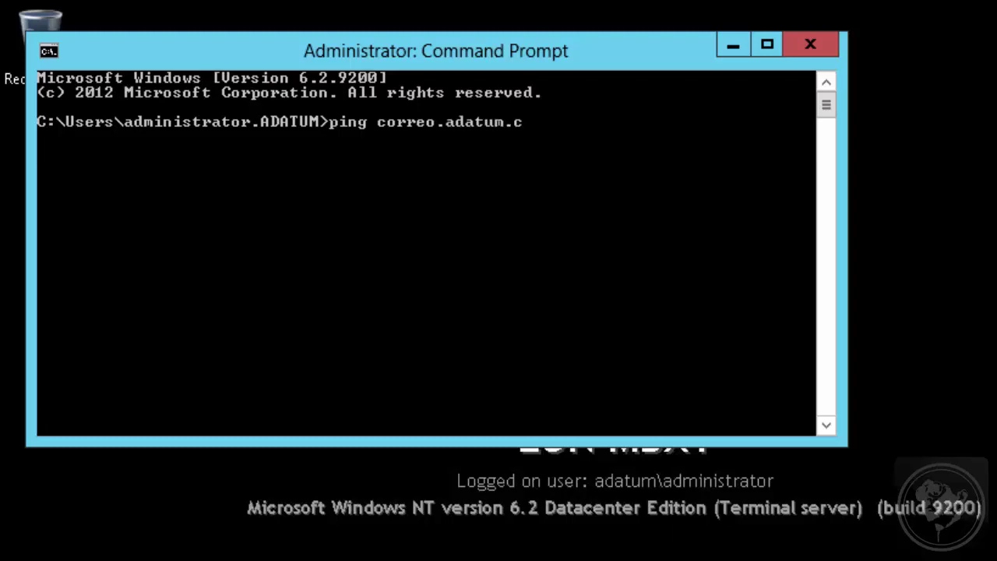
type("om")
key("Return")
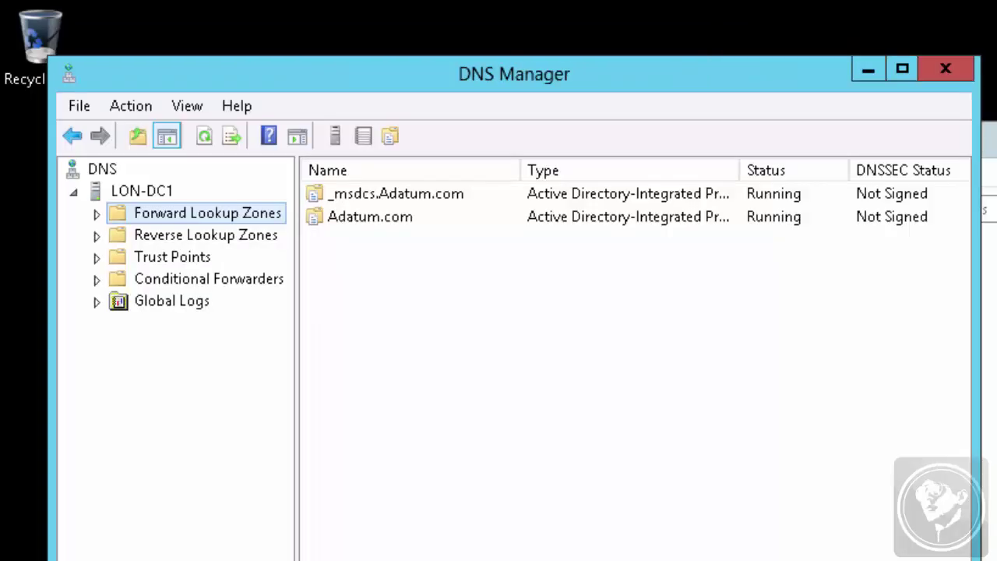
Examine the correo host record in the Adatum.com forward lookup zone of DNS Manager on LON-DC1
left_click(97, 214)
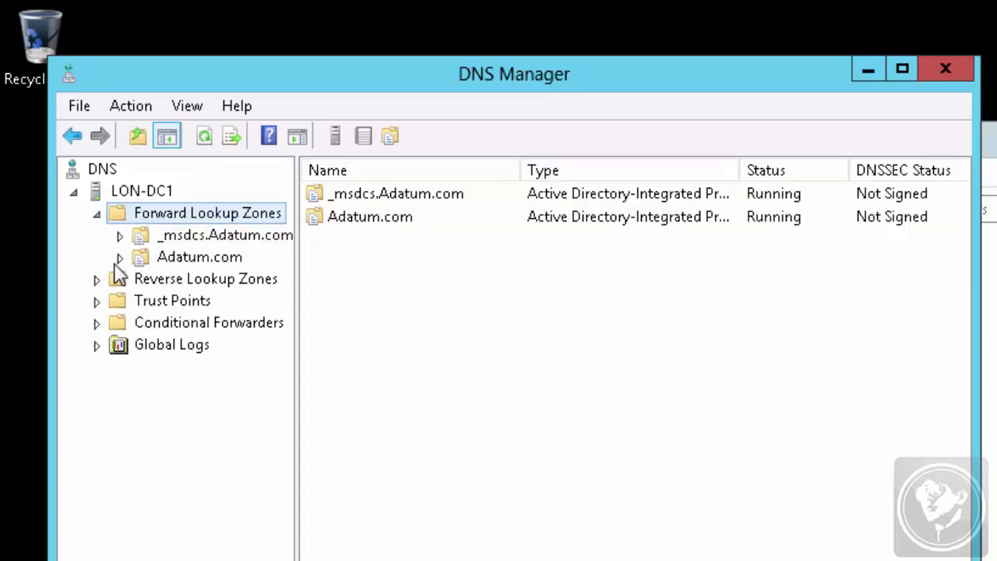
left_click(166, 263)
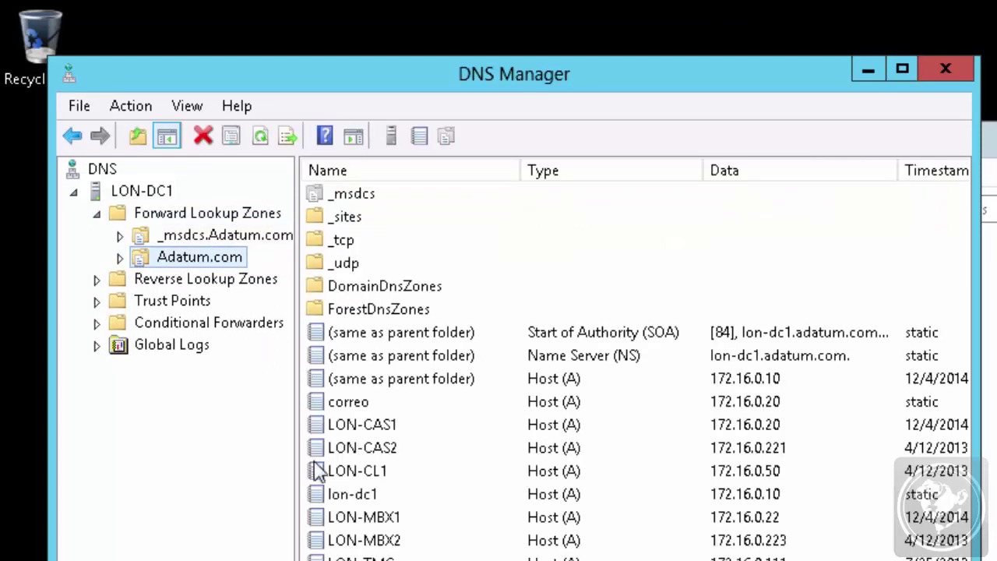
left_click(364, 408)
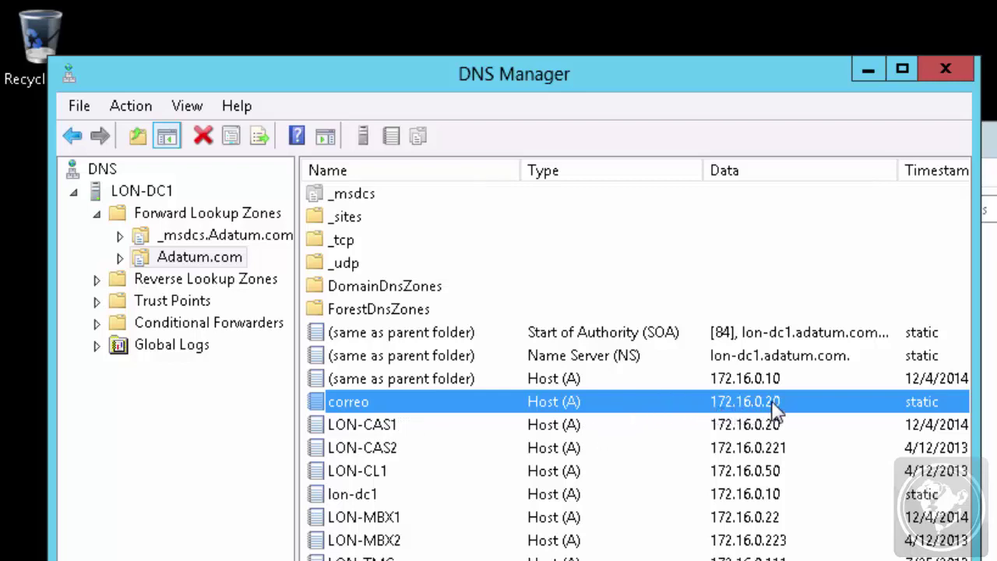
left_click(649, 431)
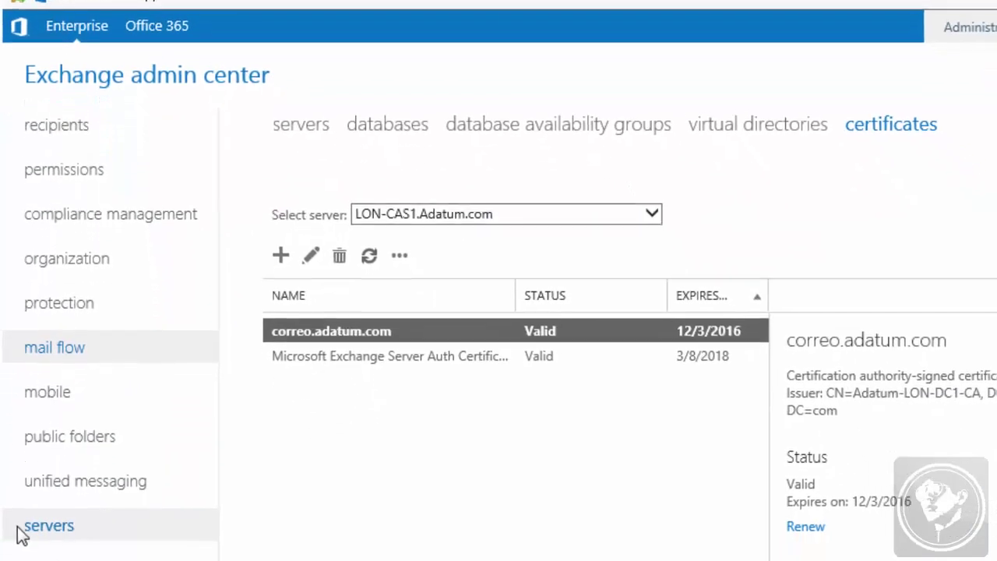
List only the virtual directories of server LON-CAS1.Adatum.com in the Exchange admin center
left_click(735, 114)
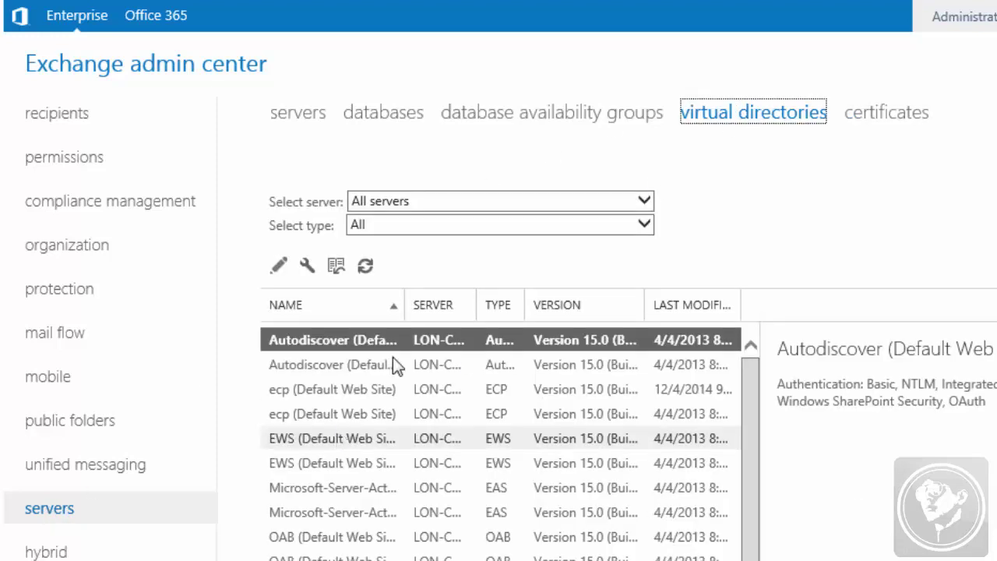
left_click(583, 200)
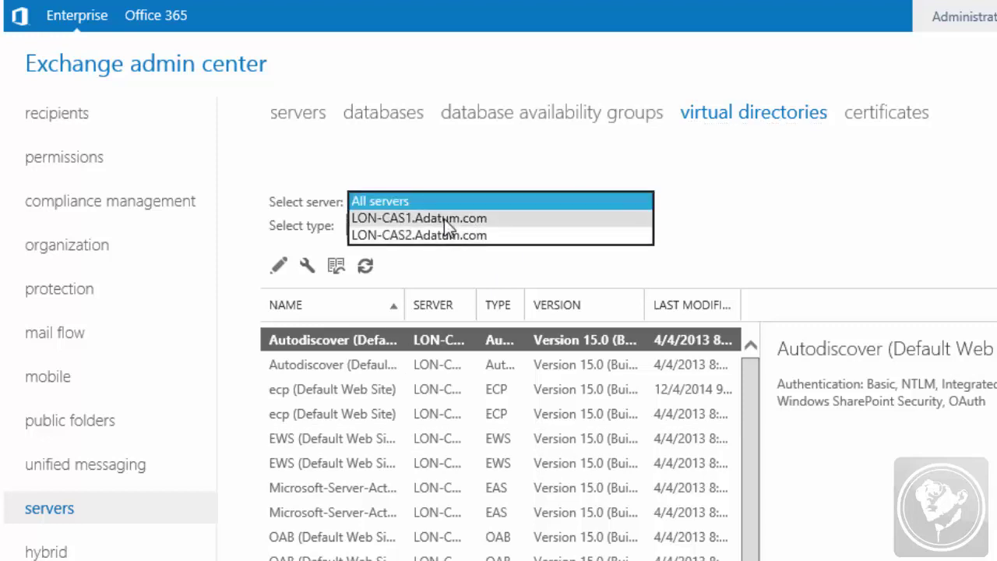
left_click(443, 218)
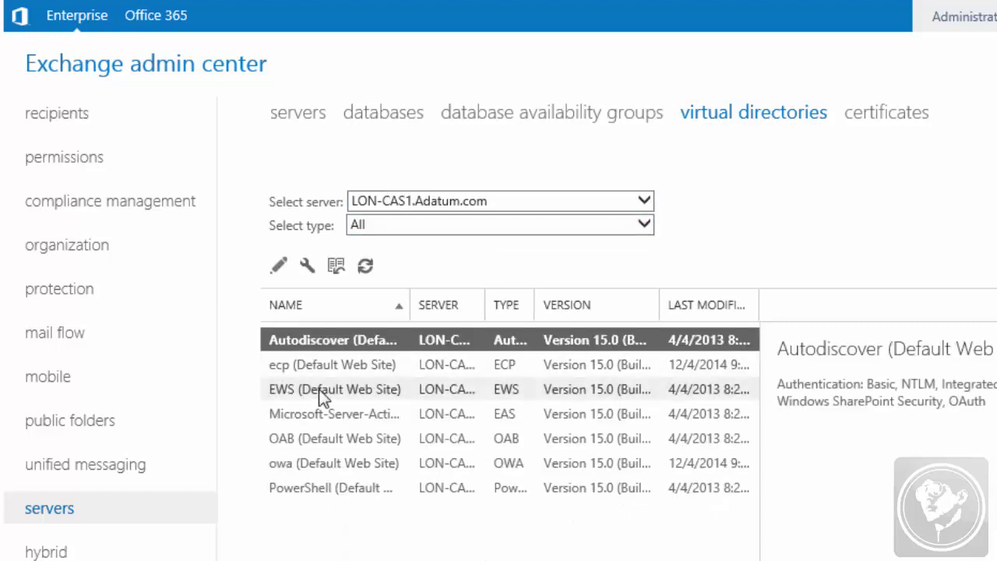
Review the internal URLs in the properties of the owa and ecp virtual directories
left_click(295, 466)
double_click(294, 466)
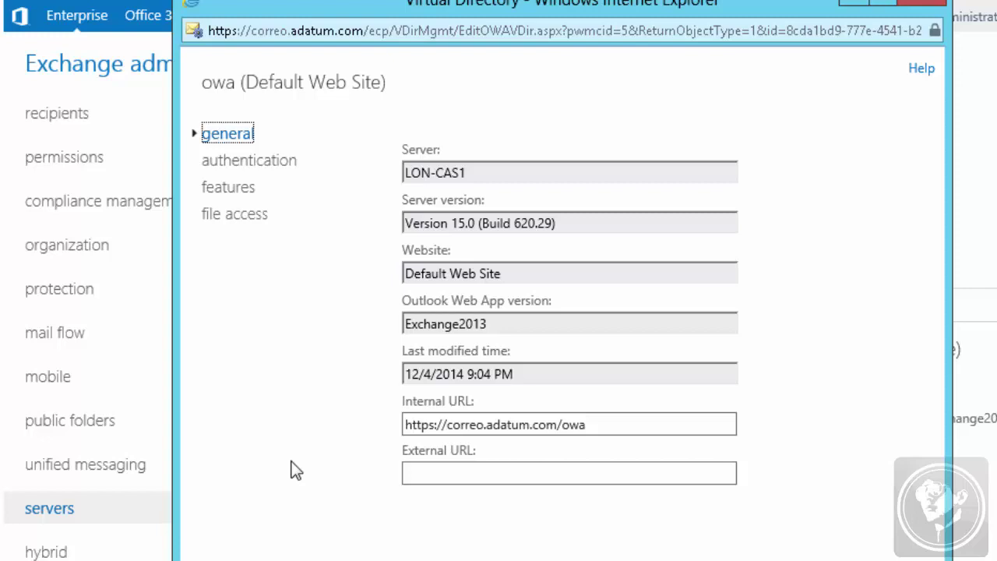
left_click(407, 427)
key("Return")
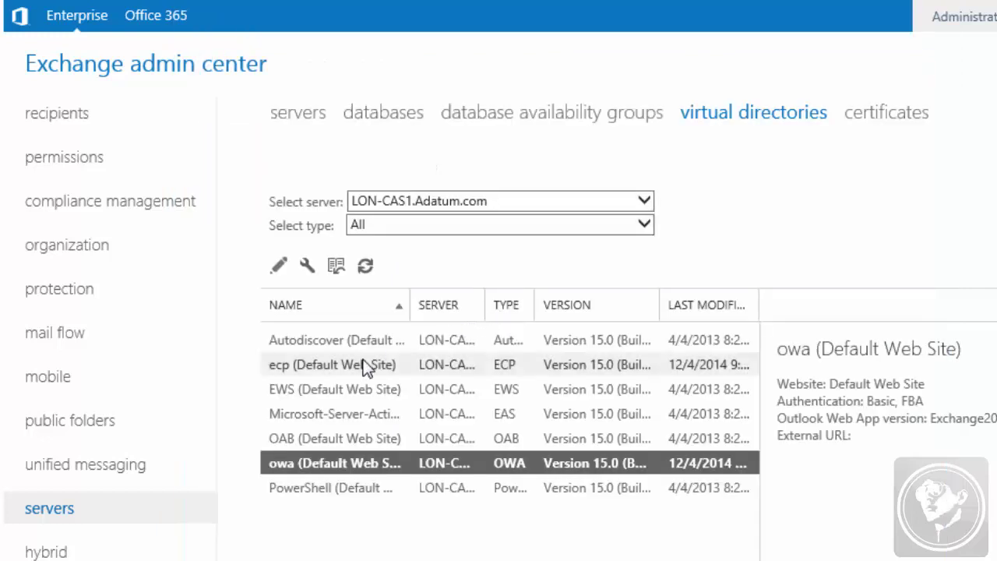
double_click(330, 366)
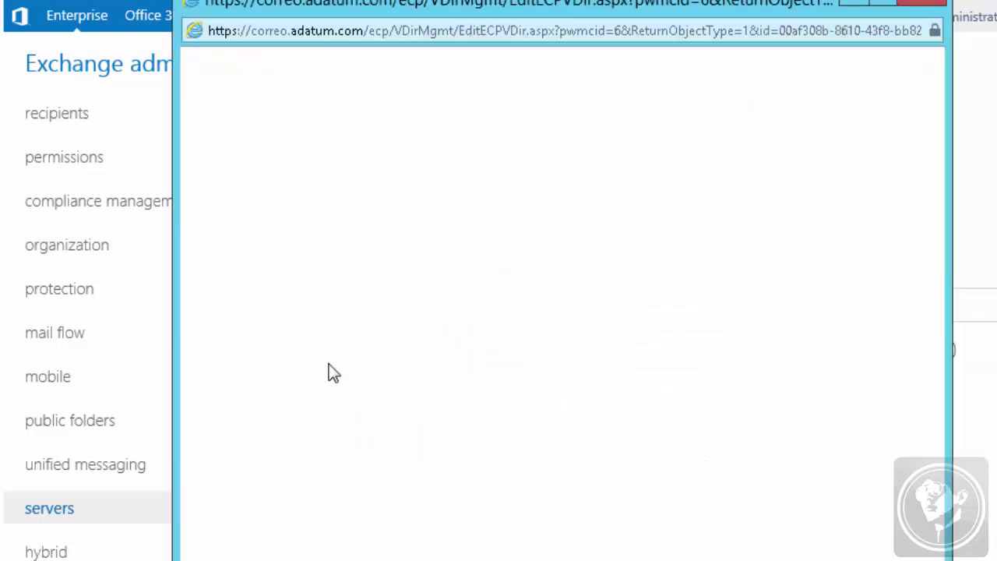
left_click_drag(413, 376, 560, 382)
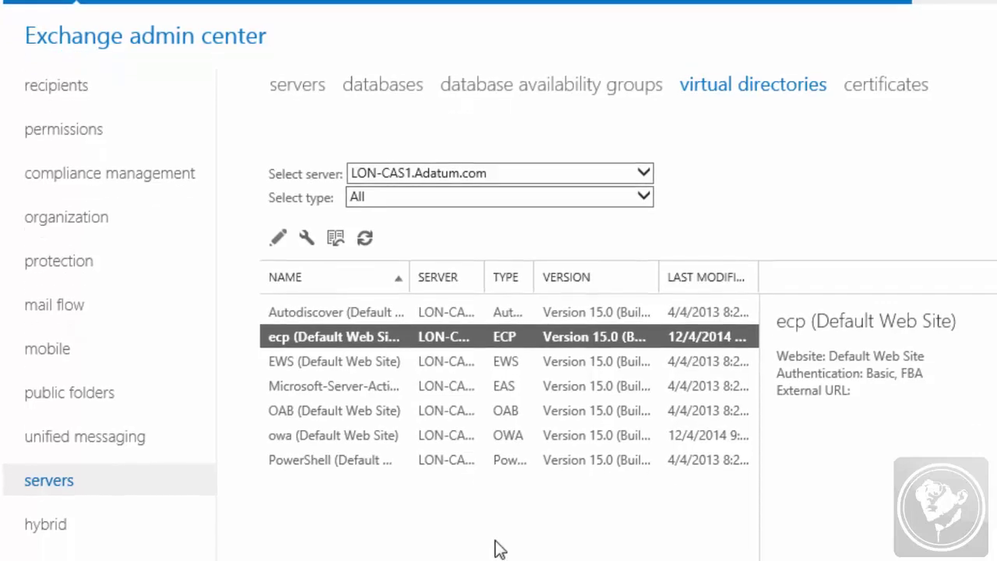
Switch to IIS Manager and open the HTTP Redirect settings of LON-CAS1's Default Web Site
left_click(383, 542)
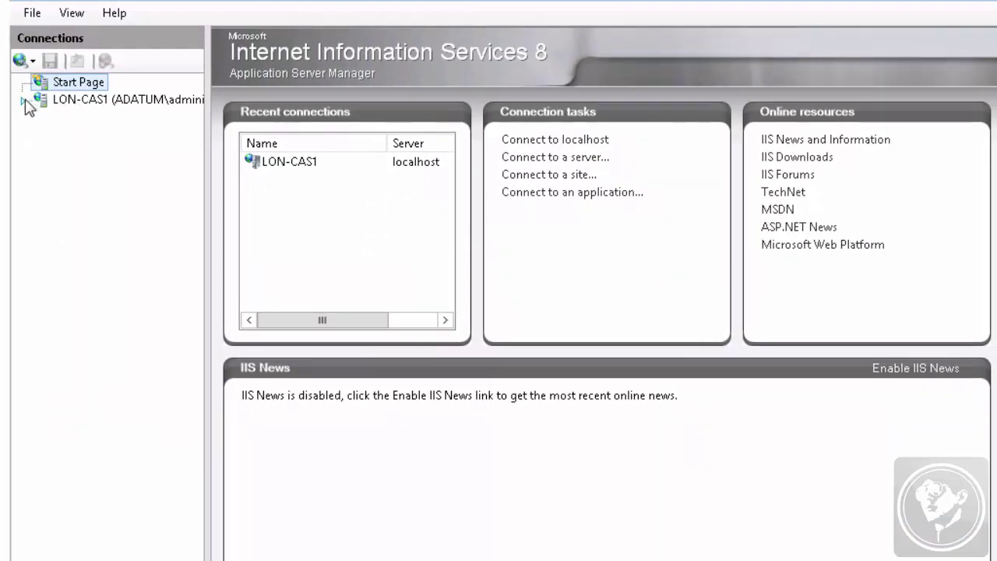
left_click(23, 99)
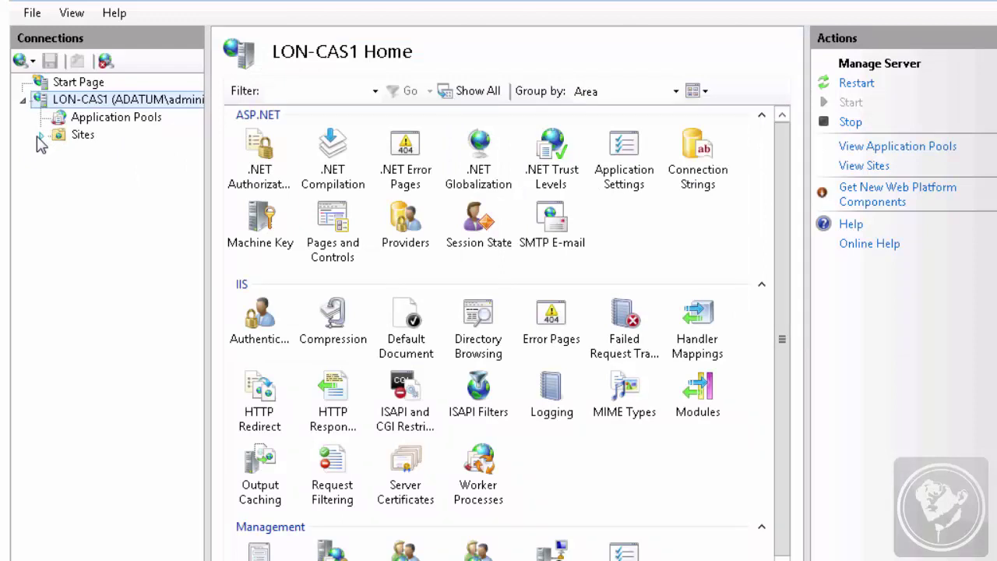
left_click(40, 135)
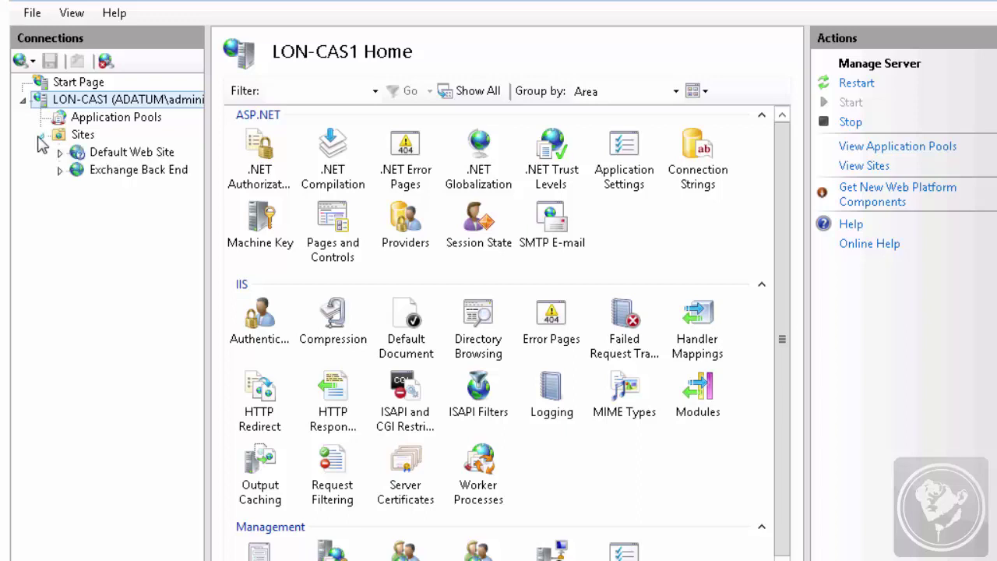
left_click(98, 155)
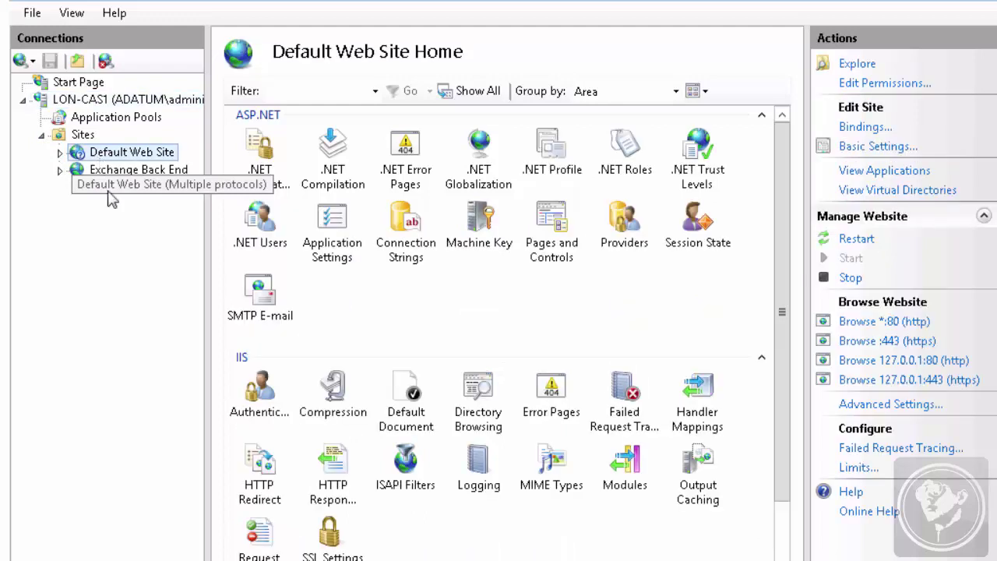
double_click(261, 470)
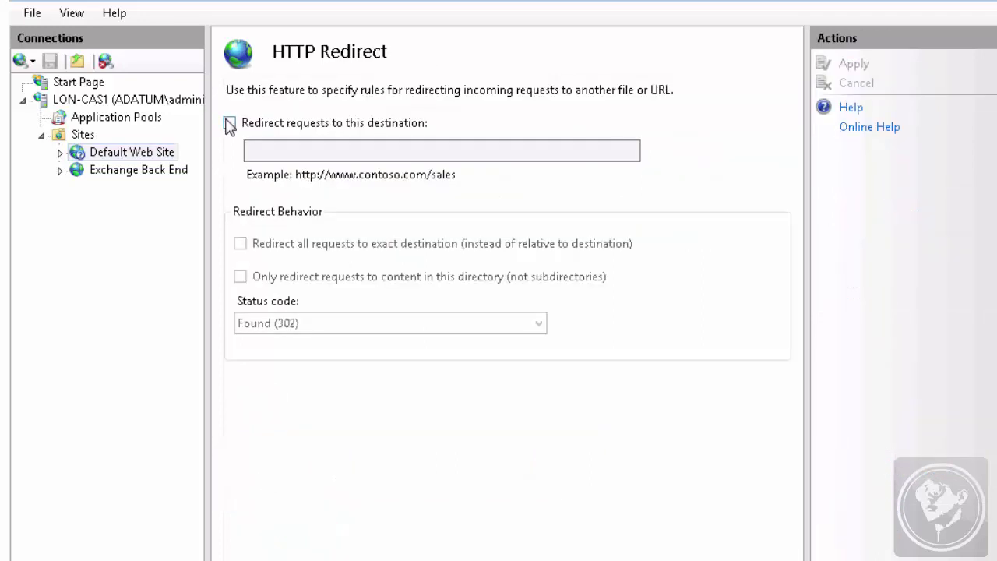
left_click(228, 122)
left_click(265, 151)
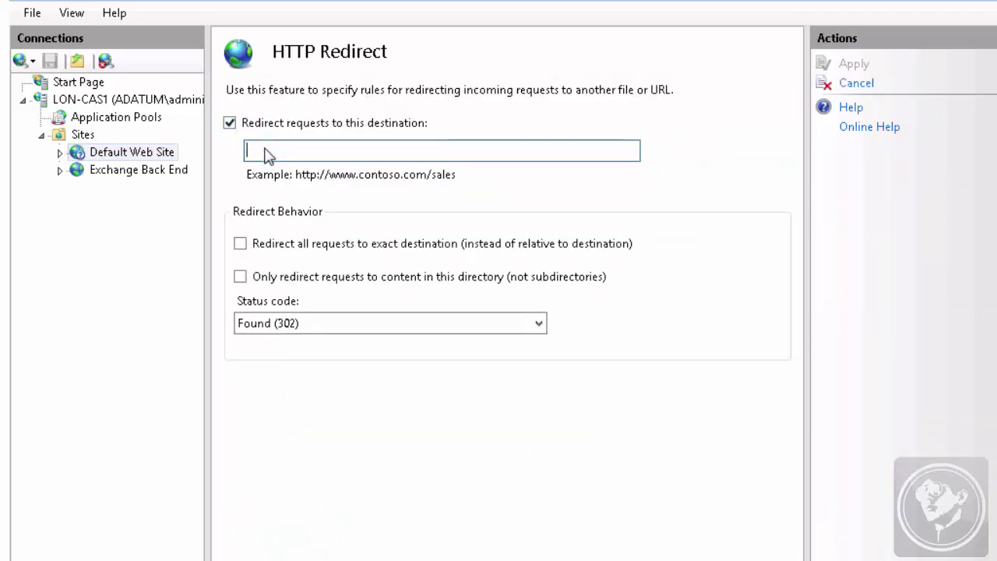
type("https:")
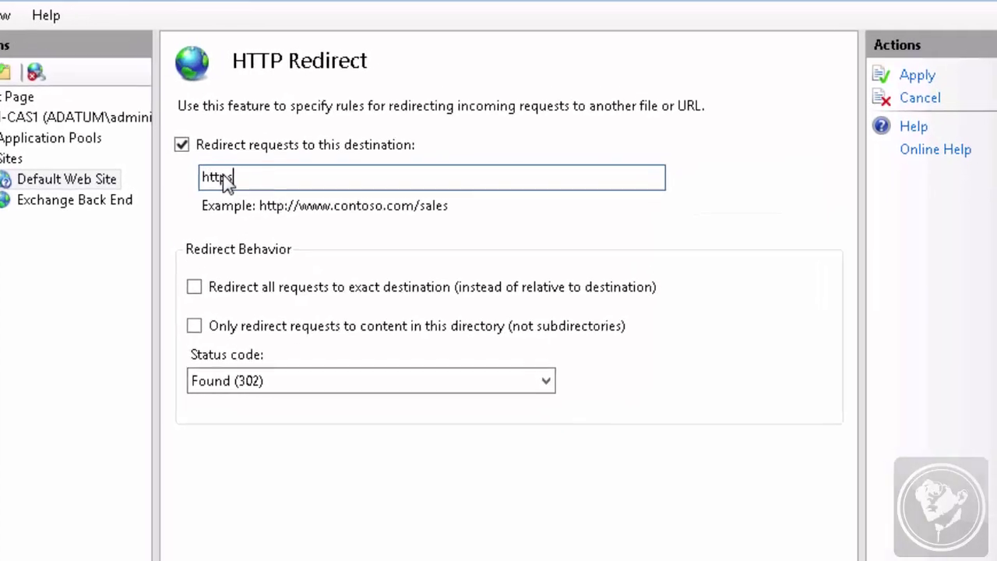
type("//")
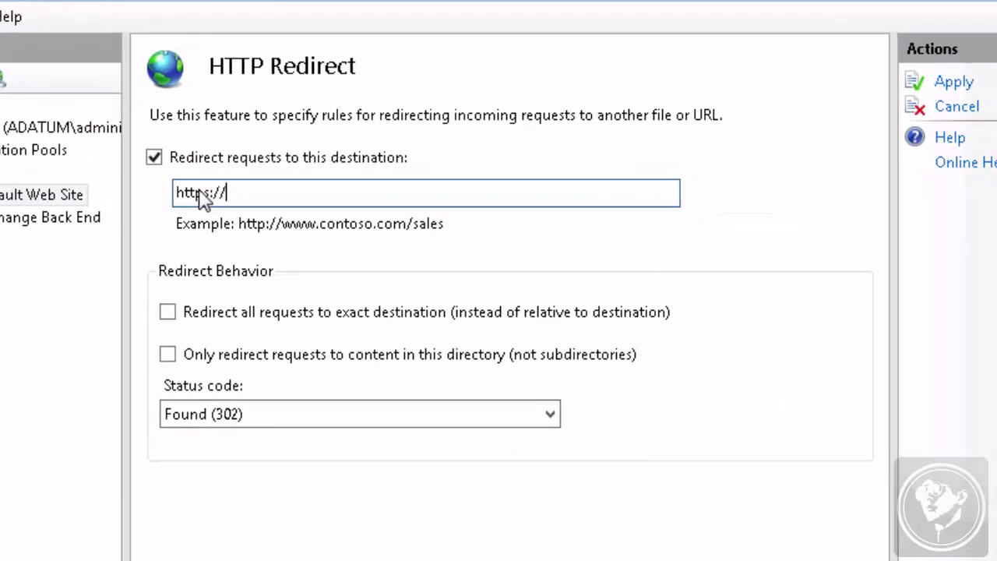
type("correo.adatum.com")
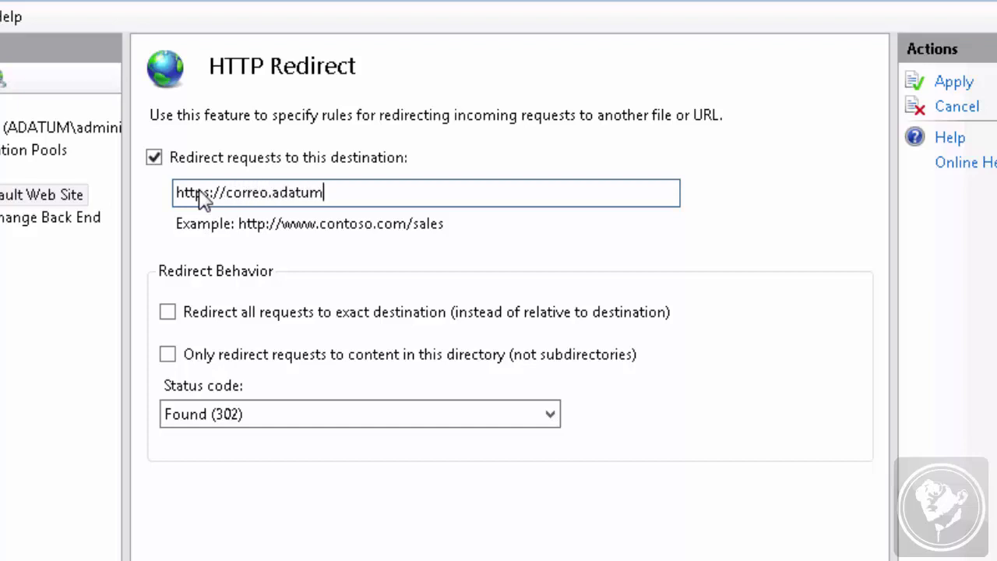
type("/owa")
left_click(167, 355)
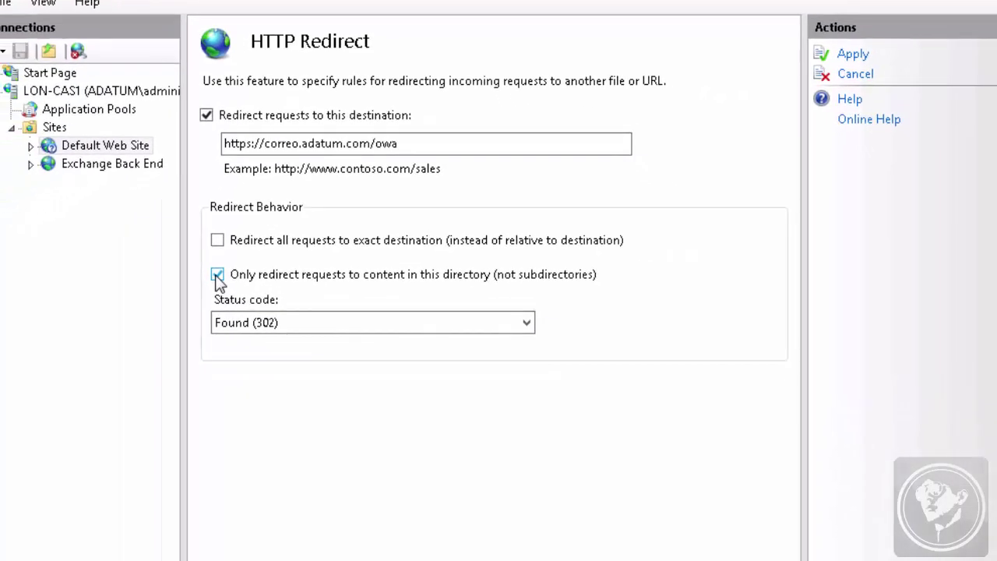
left_click(852, 54)
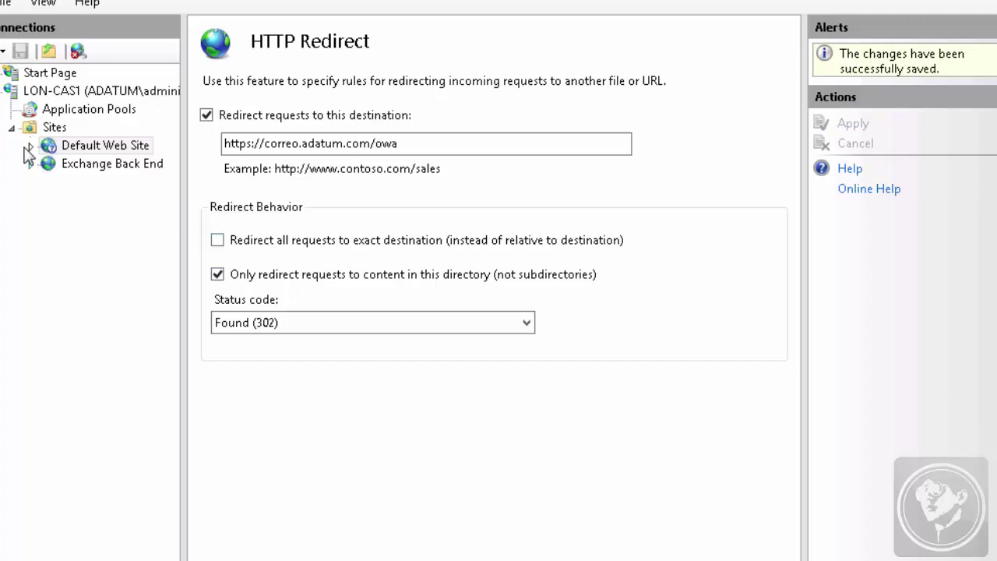
Turn off the SSL requirement in the Default Web Site's SSL Settings and apply the change
left_click(81, 149)
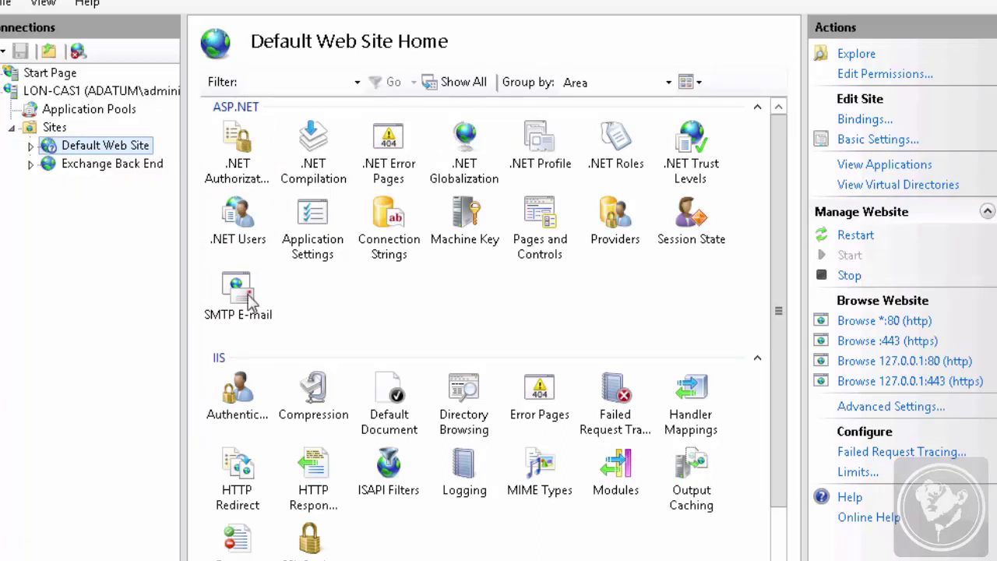
double_click(309, 543)
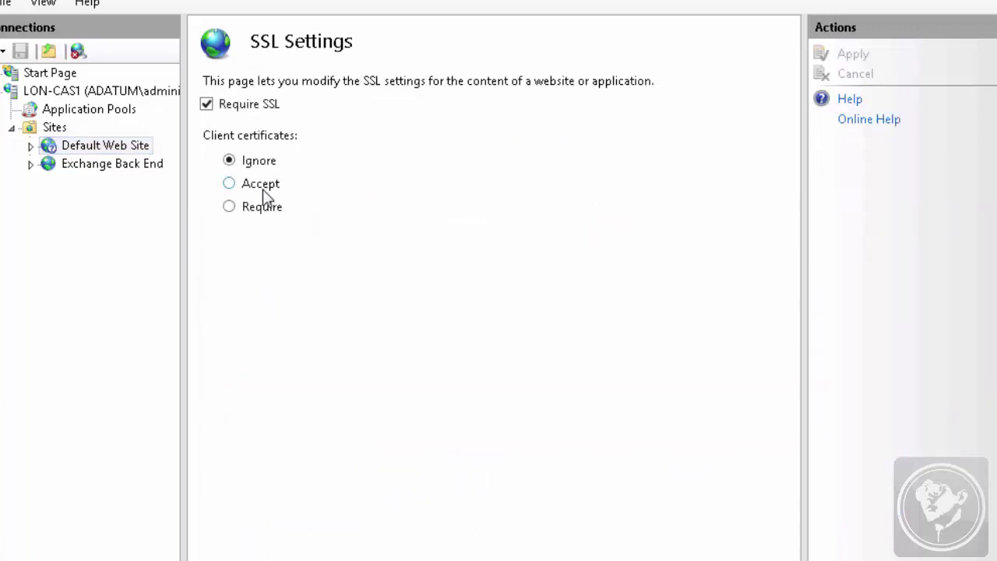
left_click(206, 105)
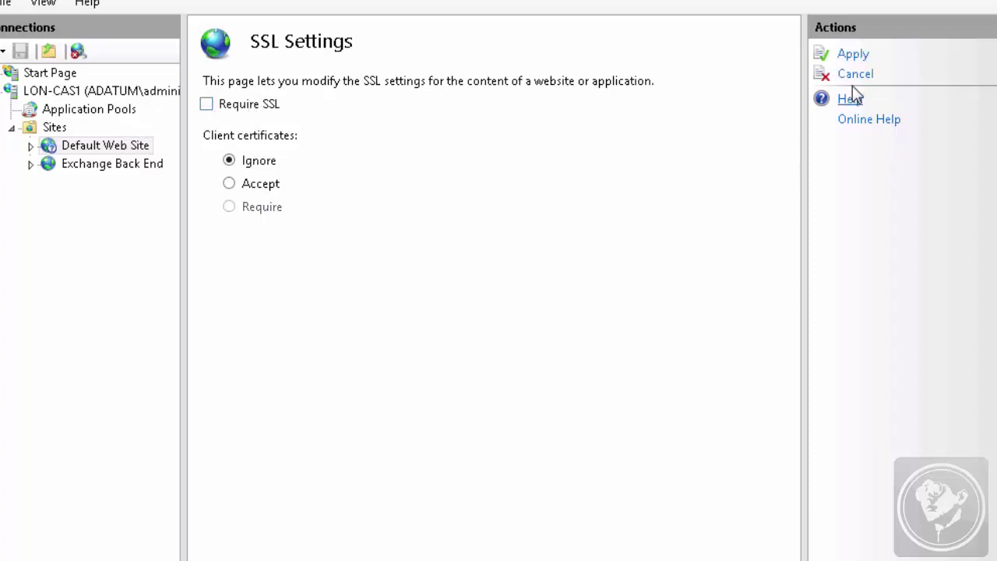
left_click(850, 56)
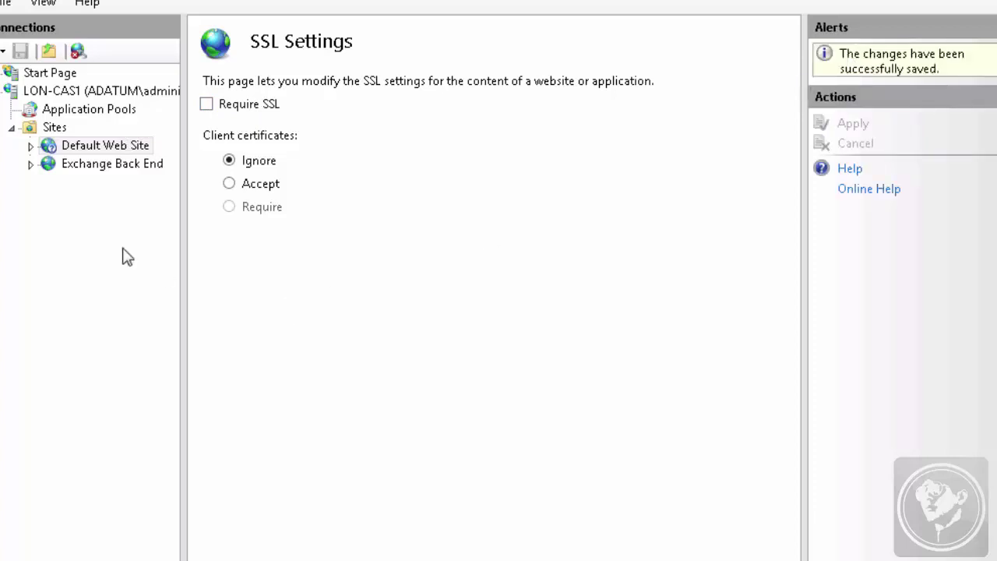
Disable the HTTP redirect on the owa application under Default Web Site and apply the change
left_click(30, 146)
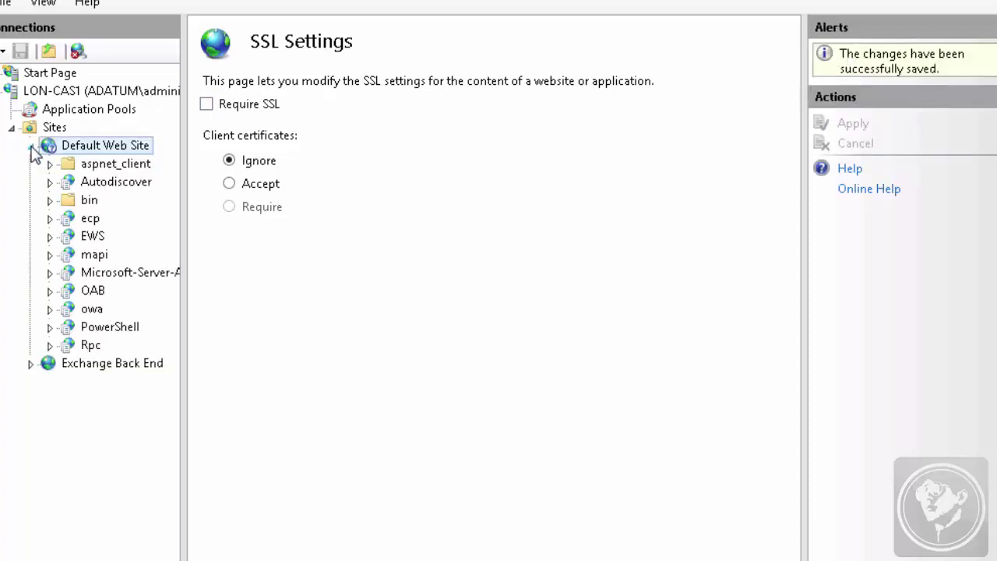
left_click(89, 311)
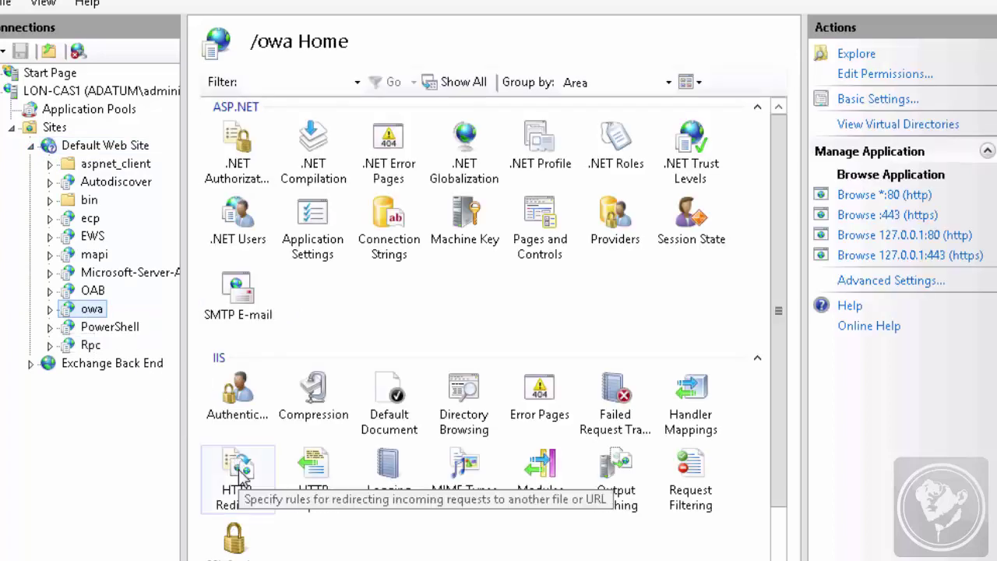
double_click(240, 471)
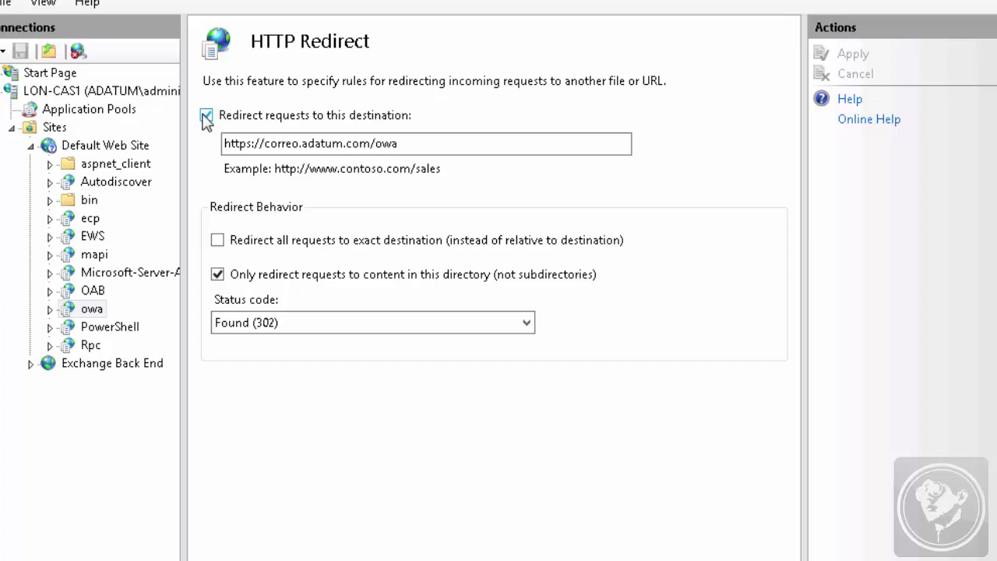
left_click(205, 117)
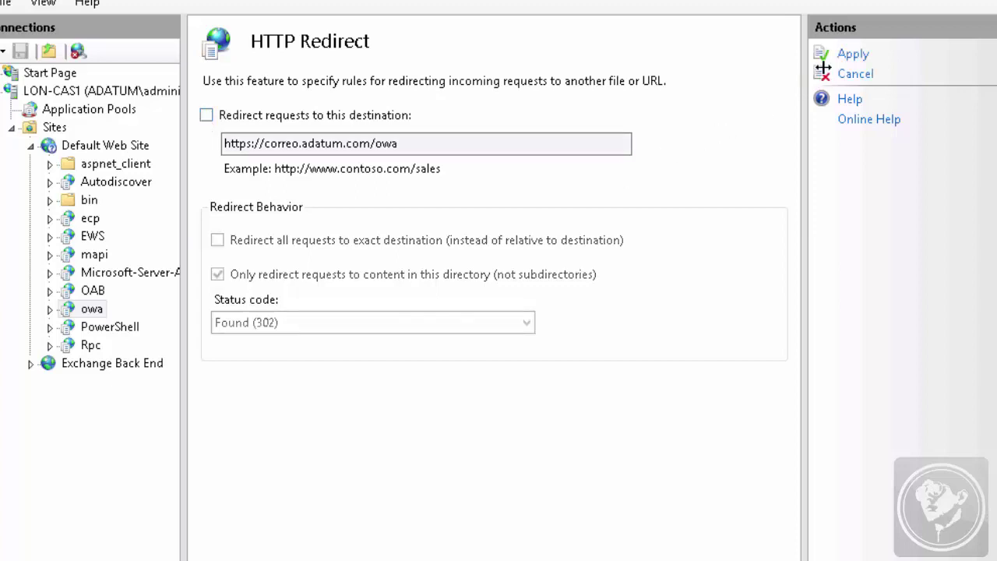
left_click(852, 56)
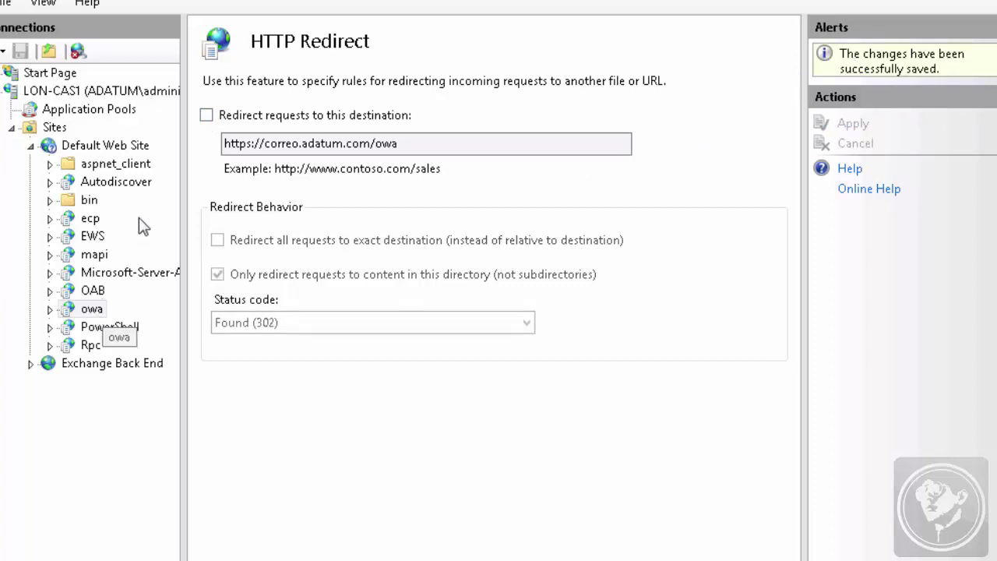
Check the HTTP Redirect settings of the Default Web Site and of its owa application
left_click(92, 149)
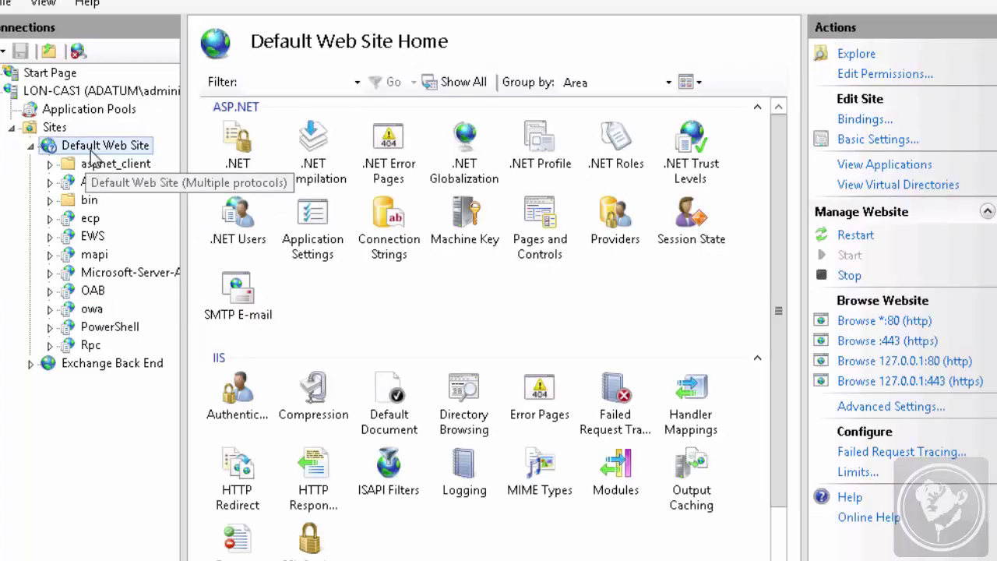
double_click(244, 484)
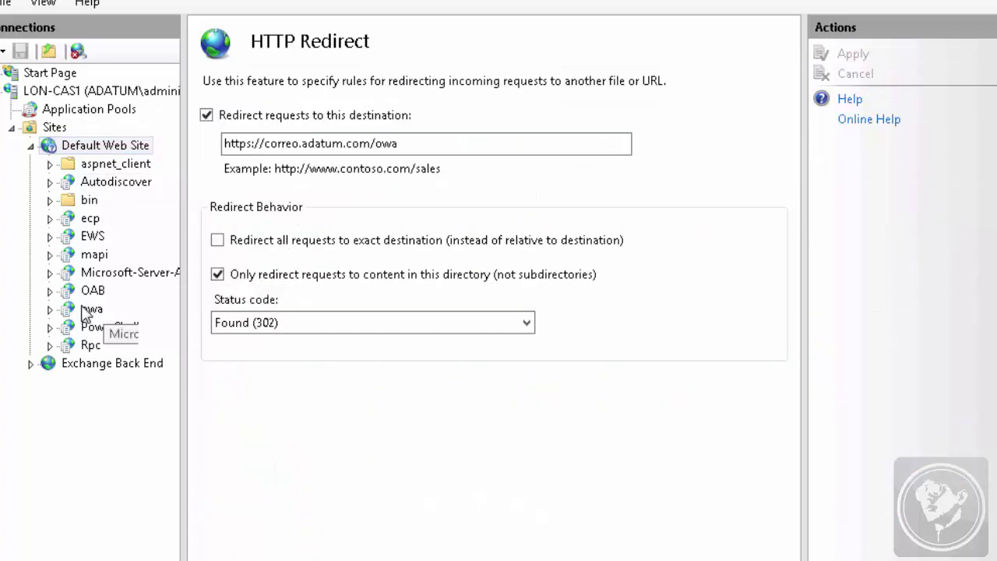
left_click(86, 312)
double_click(233, 477)
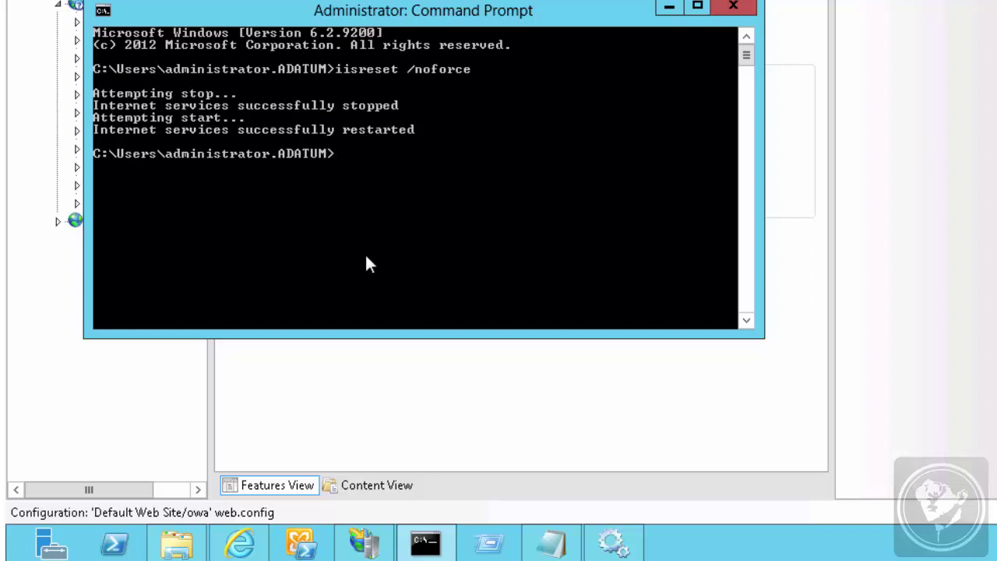
Restart IIS from Command Prompt by running iisreset /noforce again
key("Up")
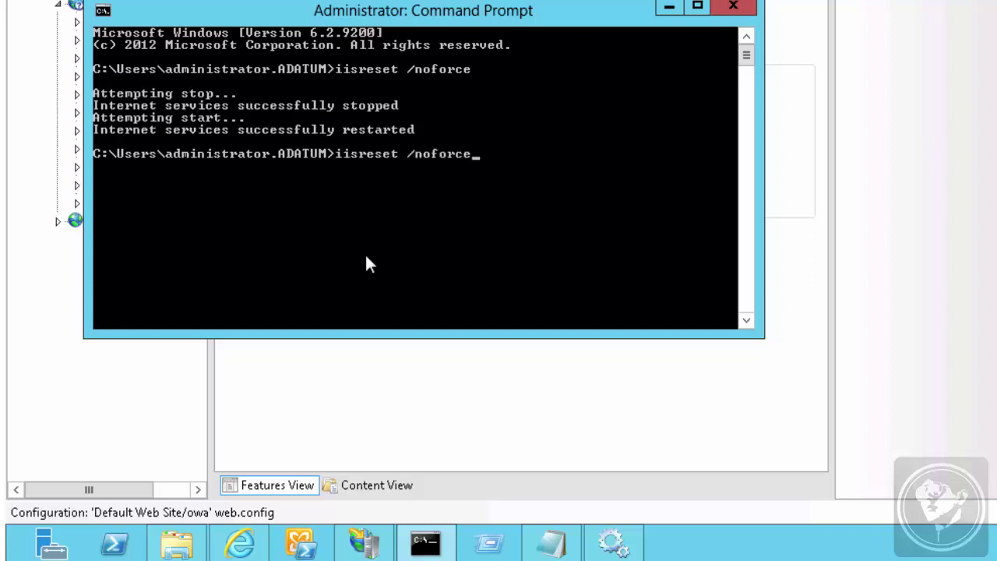
key("Return")
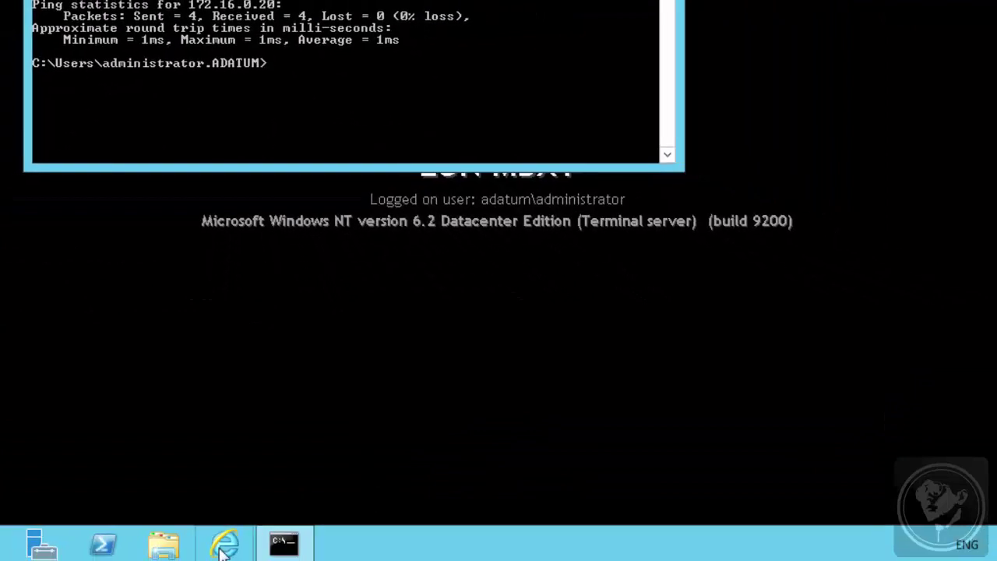
Open Internet Explorer and browse to correo.adatum.com to test the redirect
left_click(223, 545)
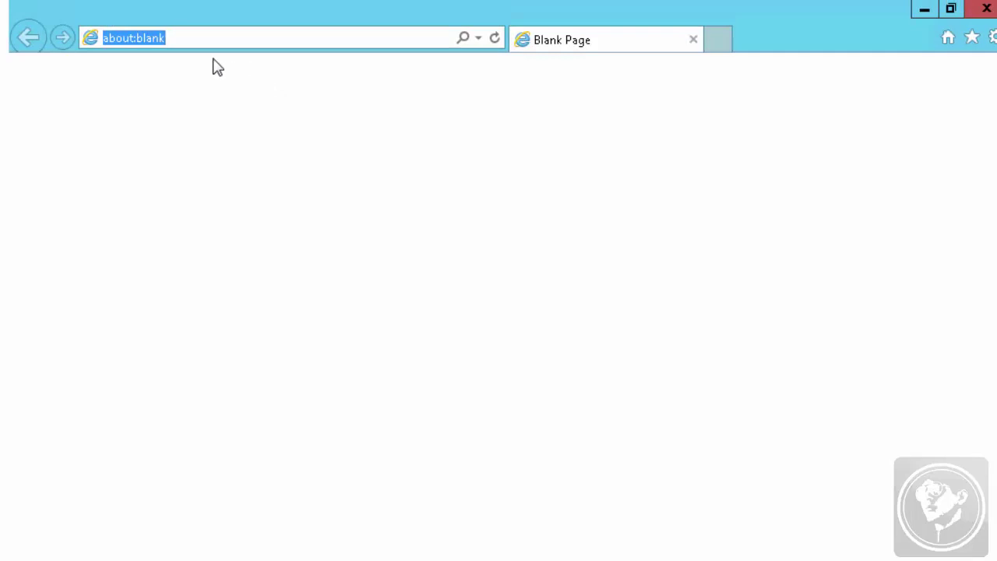
type("correo.ada")
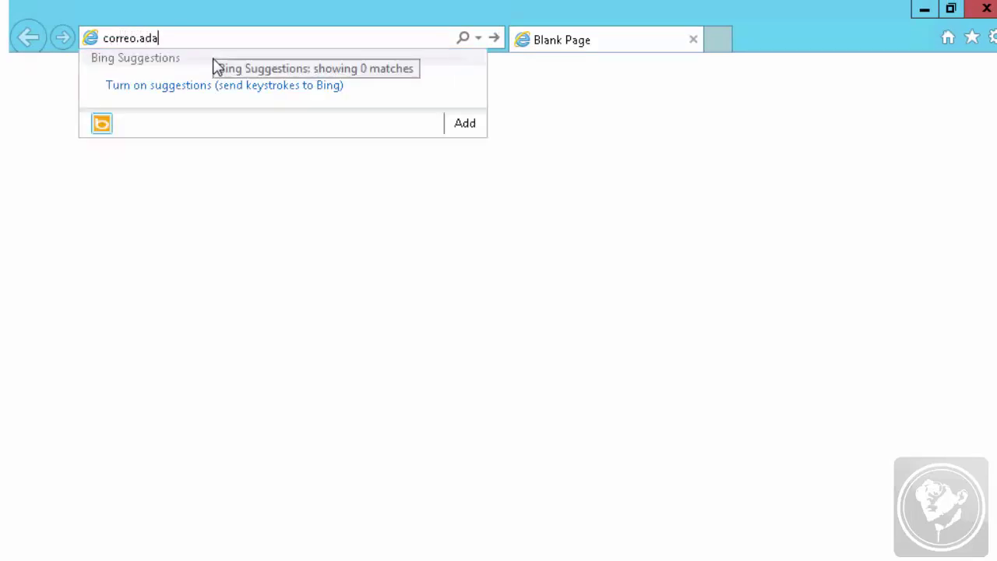
type("tum.com")
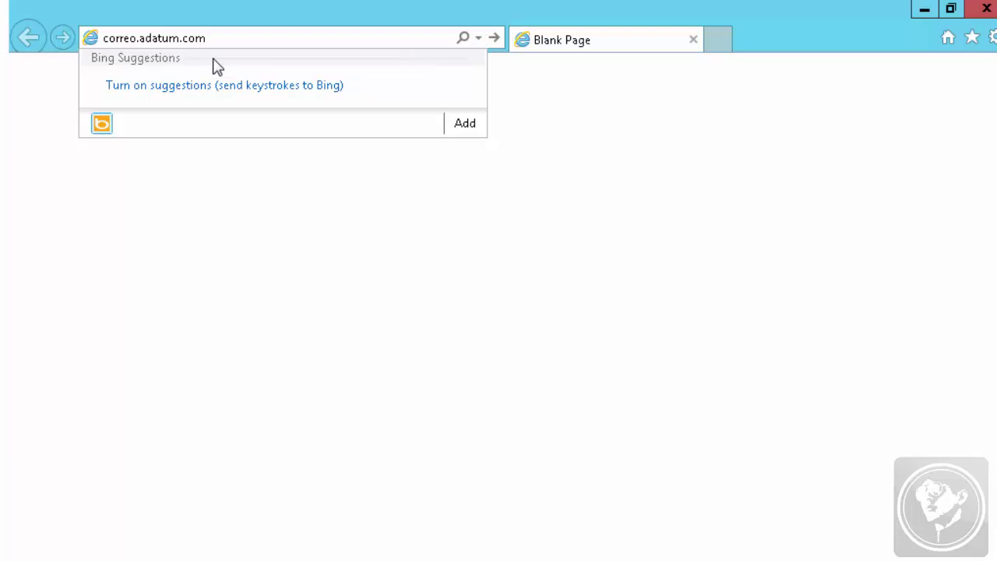
key("Return")
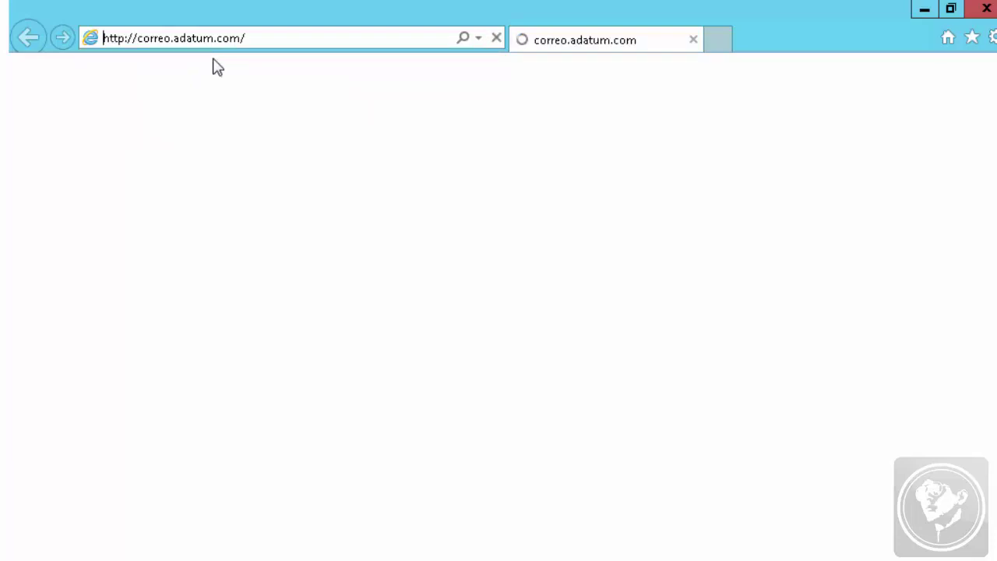